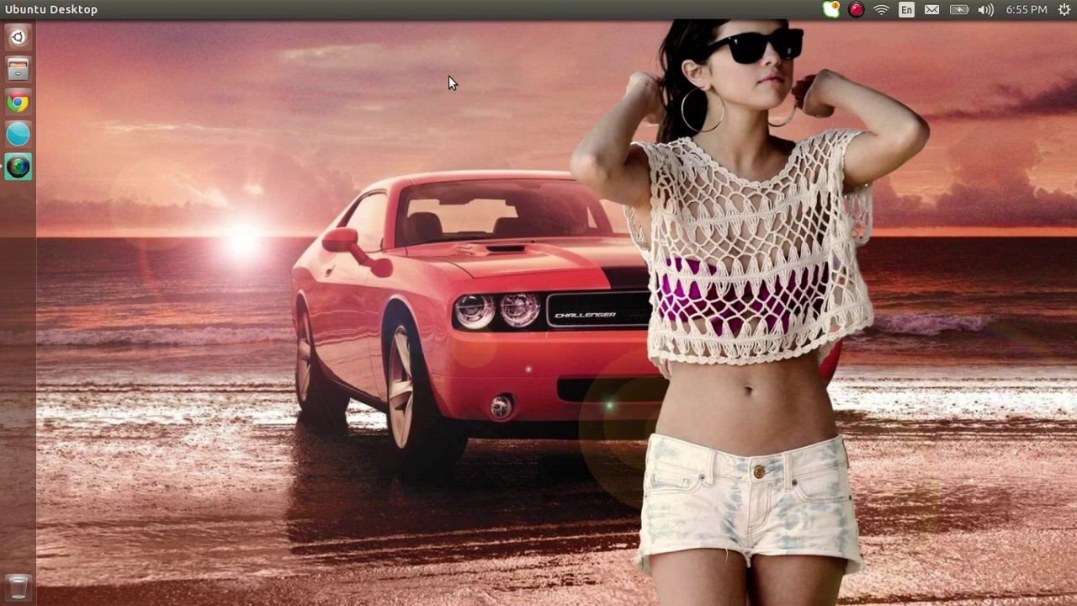
# Step: Open About This Computer from the gear menu and move the Details window top-left
pyautogui.click(25, 39)
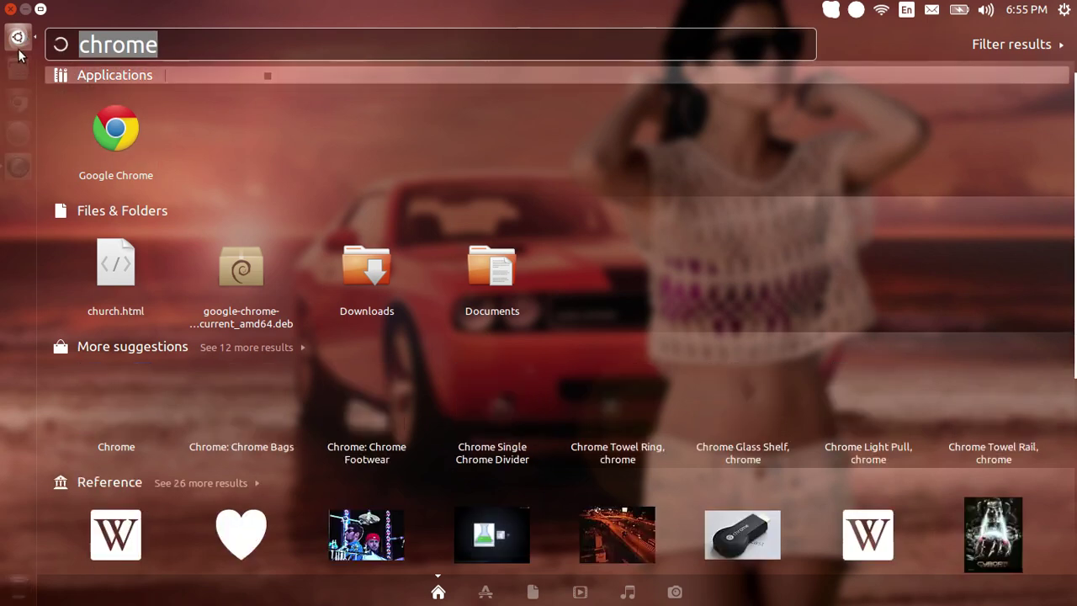
pyautogui.click(18, 37)
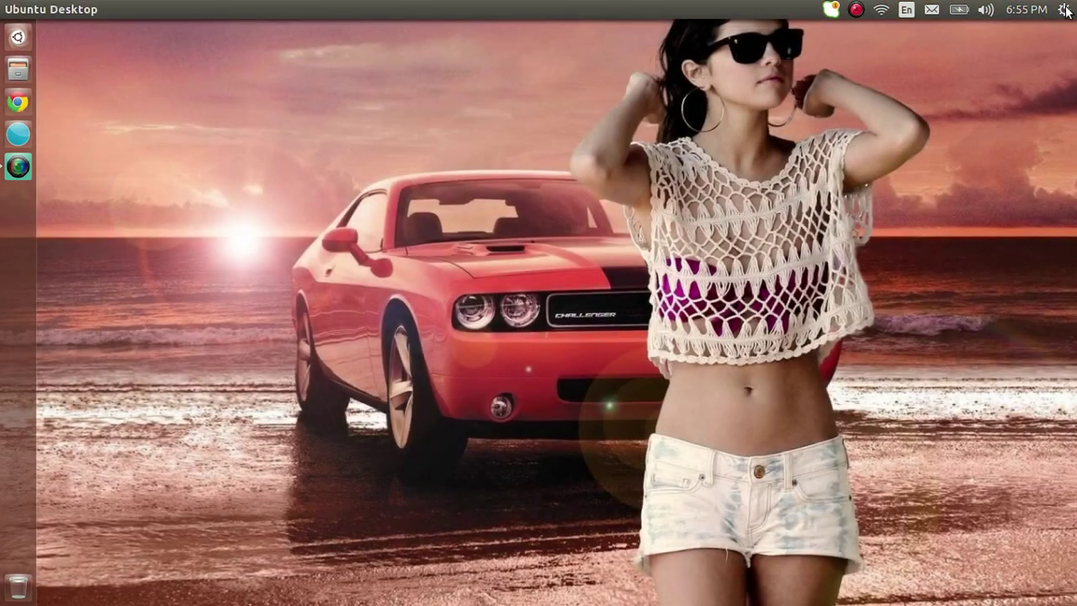
pyautogui.click(1063, 10)
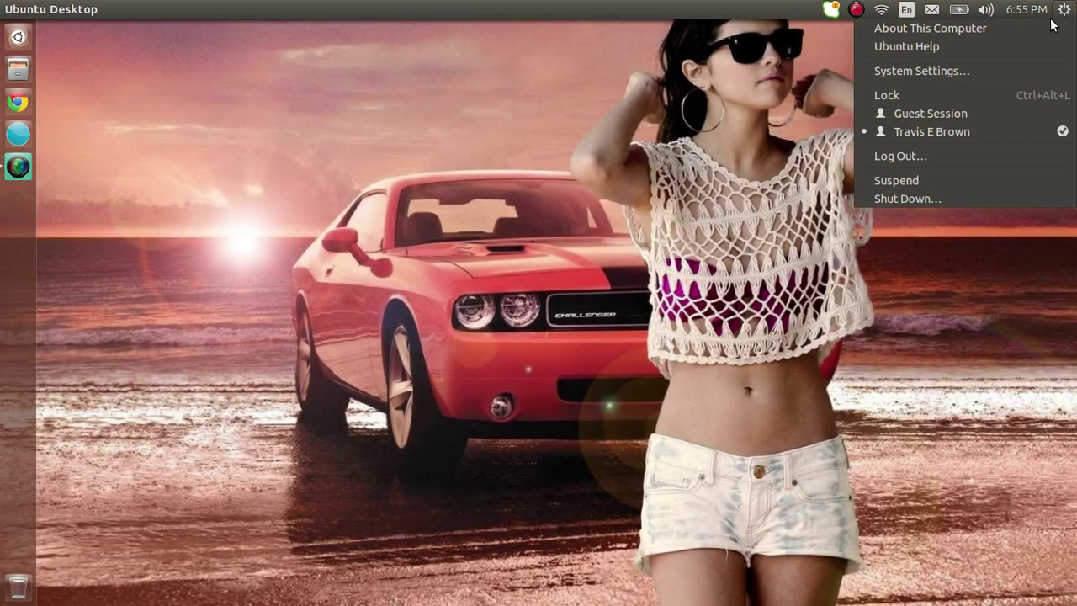
pyautogui.click(984, 40)
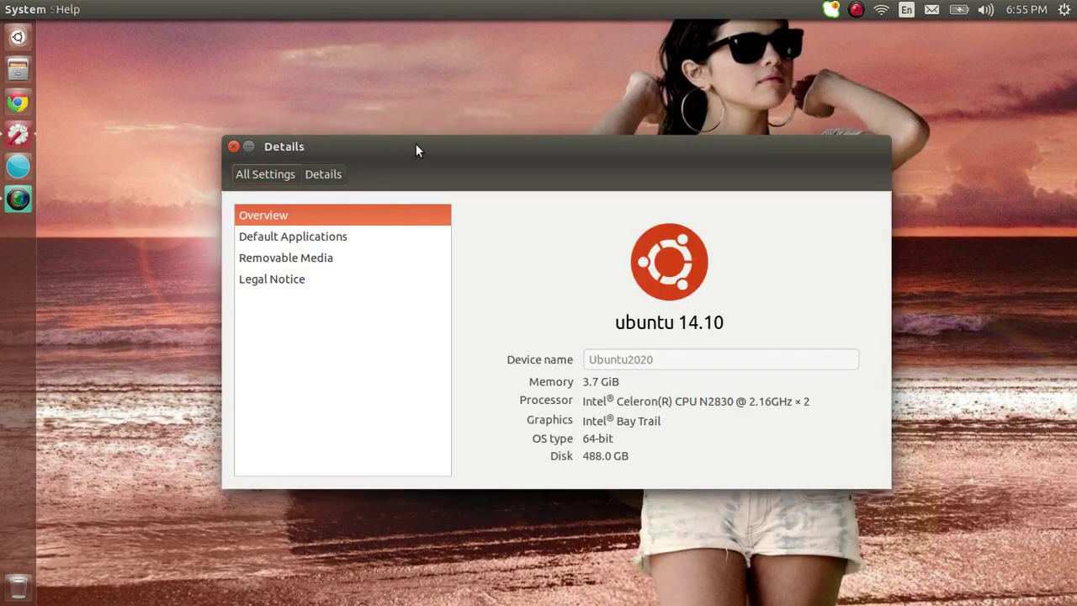
pyautogui.moveTo(418, 147); pyautogui.dragTo(342, 48)
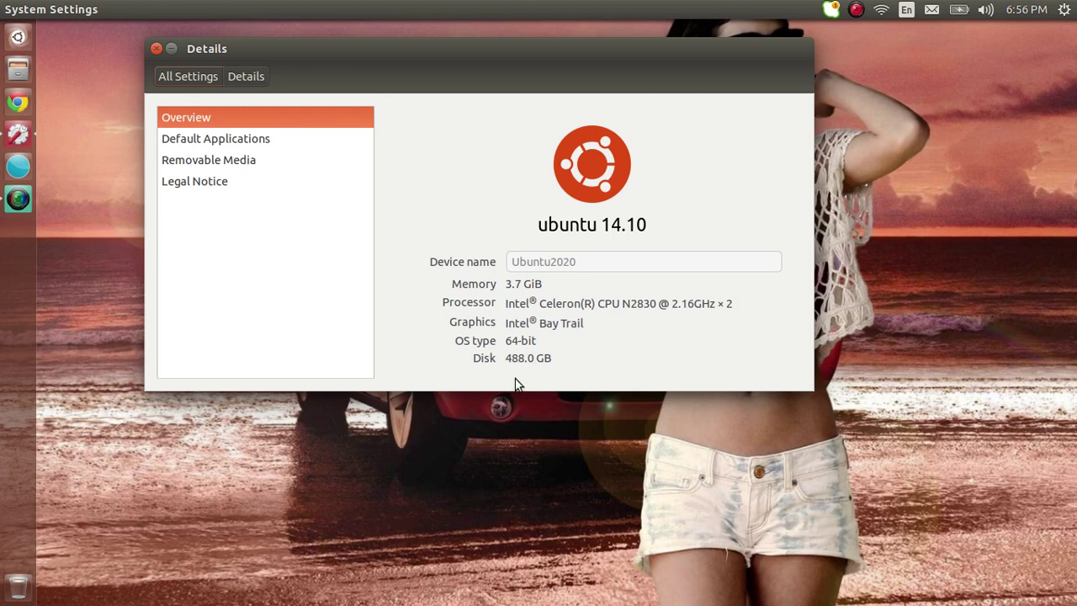
# Step: Close the Details window, launch Google Chrome, and check the messaging tray menu
pyautogui.click(155, 49)
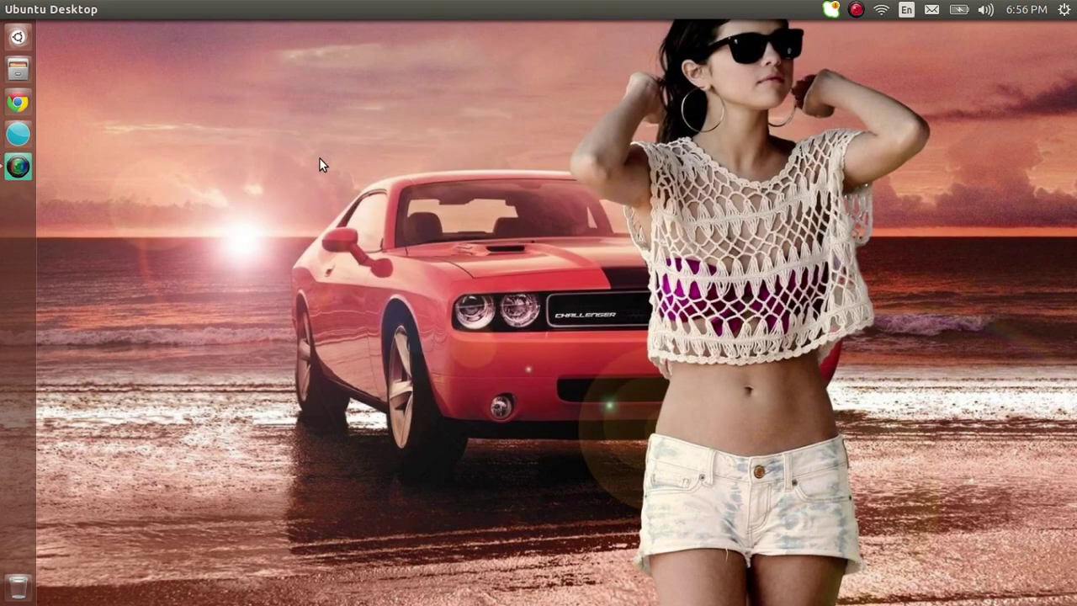
pyautogui.click(28, 102)
pyautogui.click(934, 10)
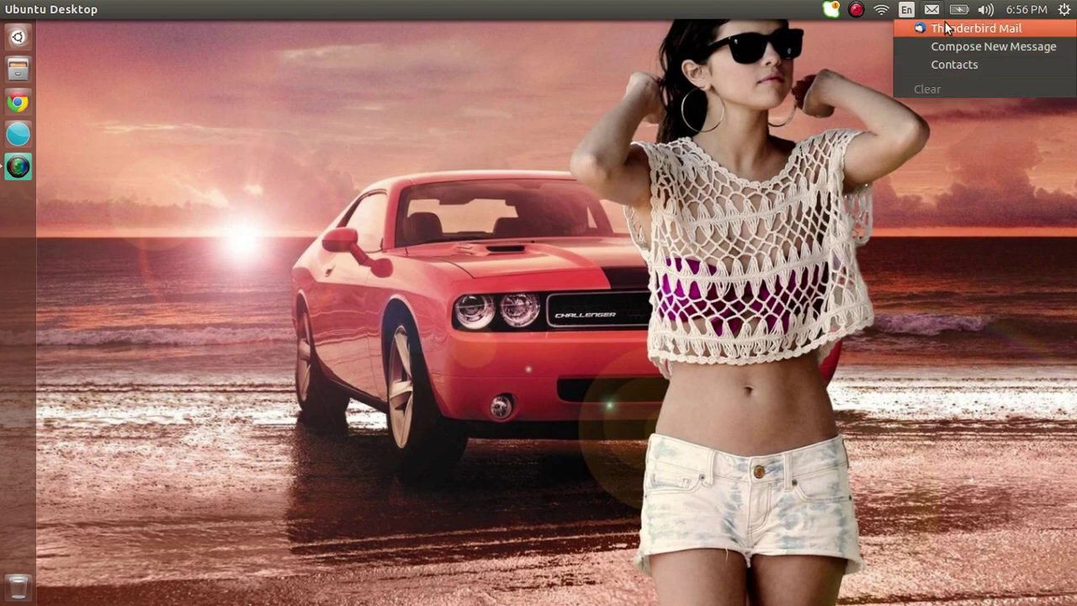
pyautogui.click(850, 59)
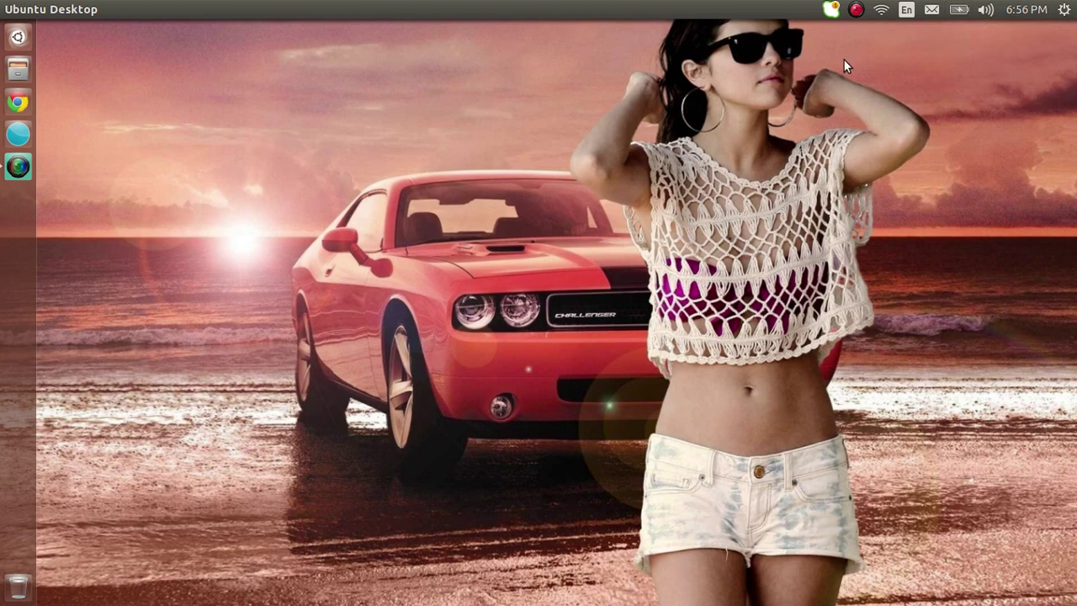
# Step: Check the Skype status menu, then bring up and minimize SimpleScreenRecorder
pyautogui.click(826, 11)
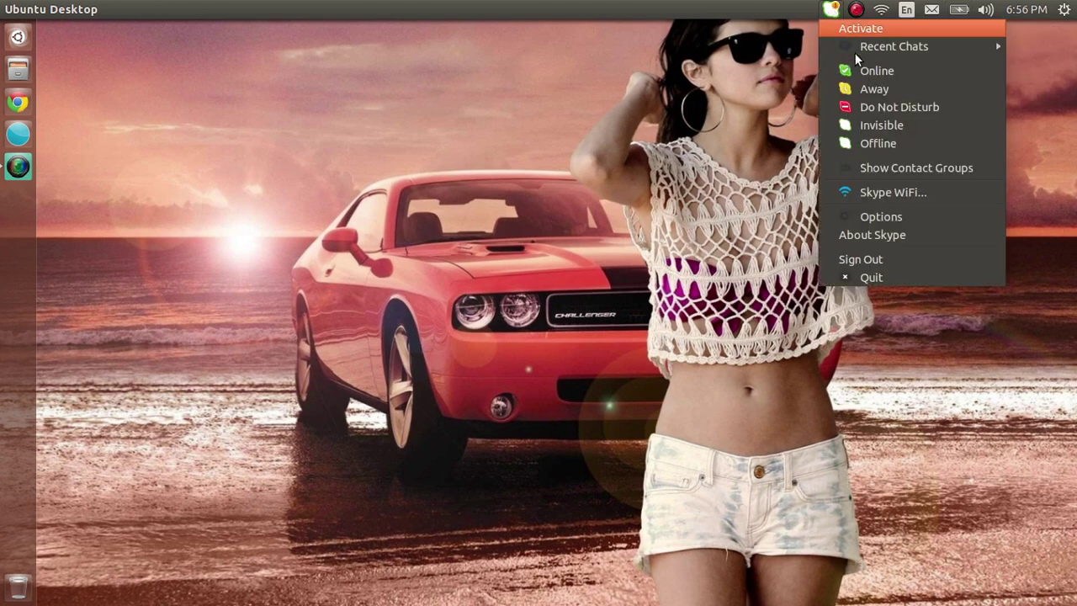
pyautogui.click(509, 214)
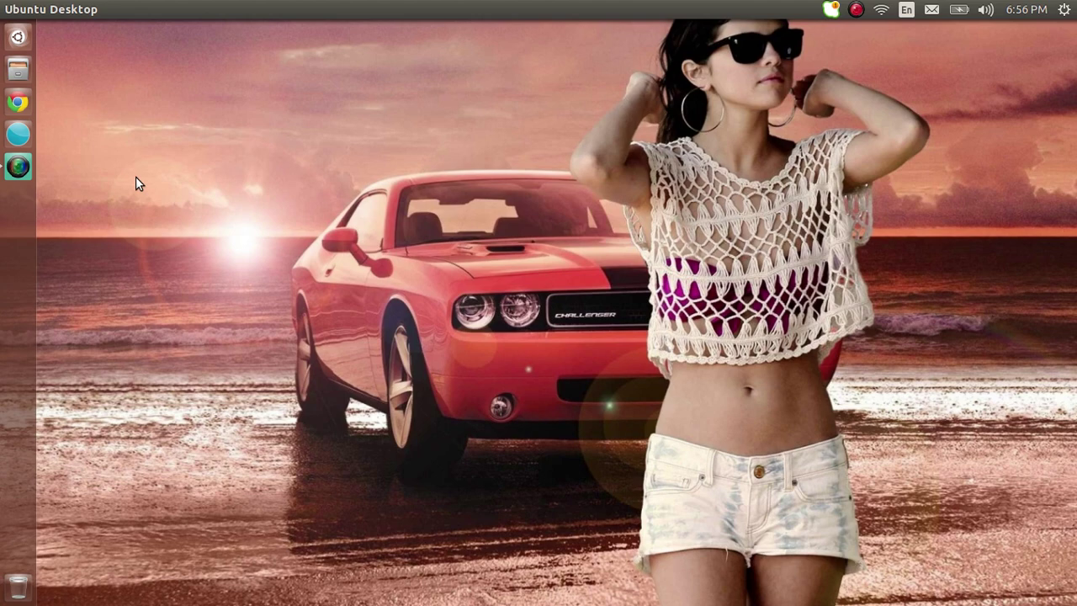
pyautogui.click(26, 172)
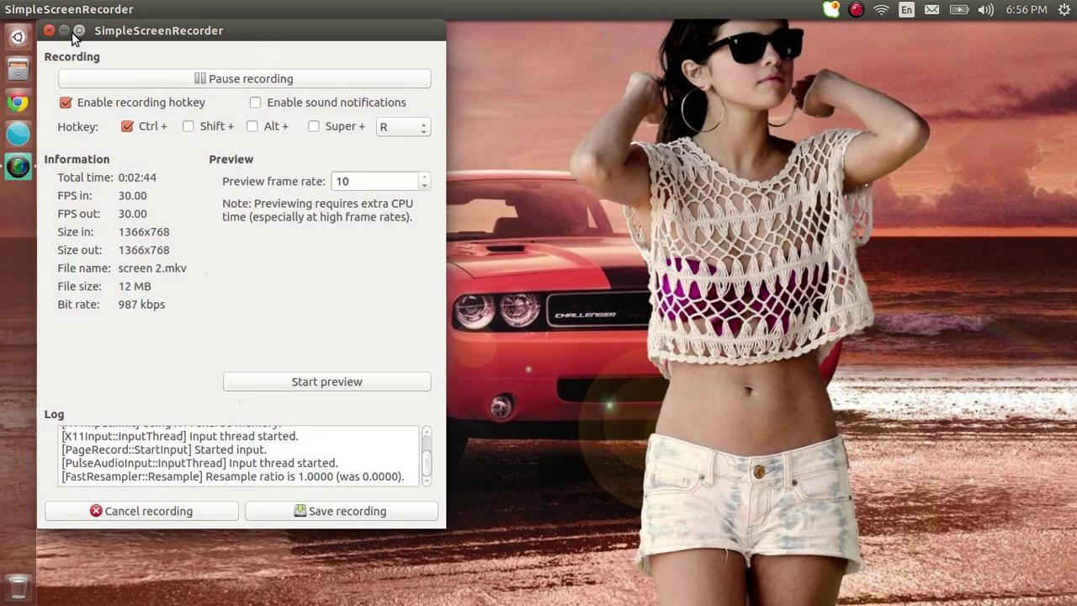
pyautogui.click(65, 33)
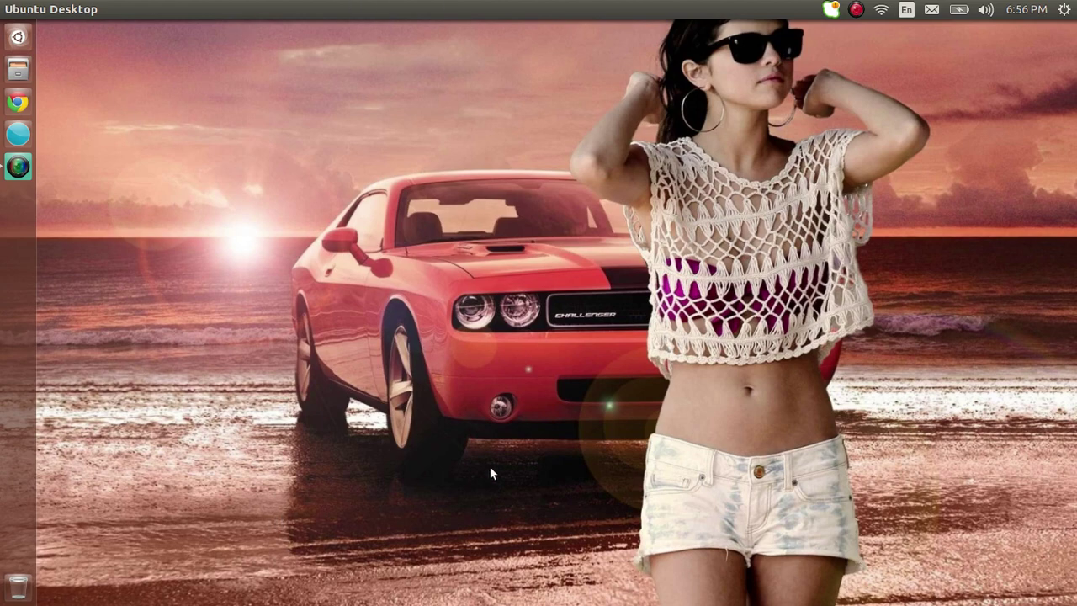
# Step: Launch VLC media player by searching 'Vlc' in the Dash
pyautogui.click(24, 45)
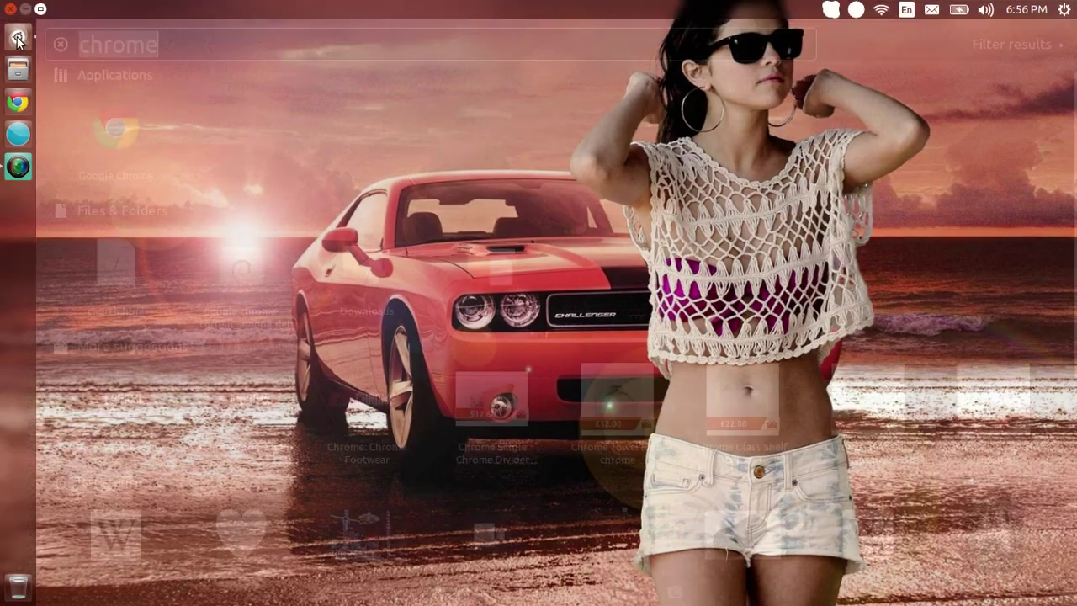
pyautogui.write('Vl')
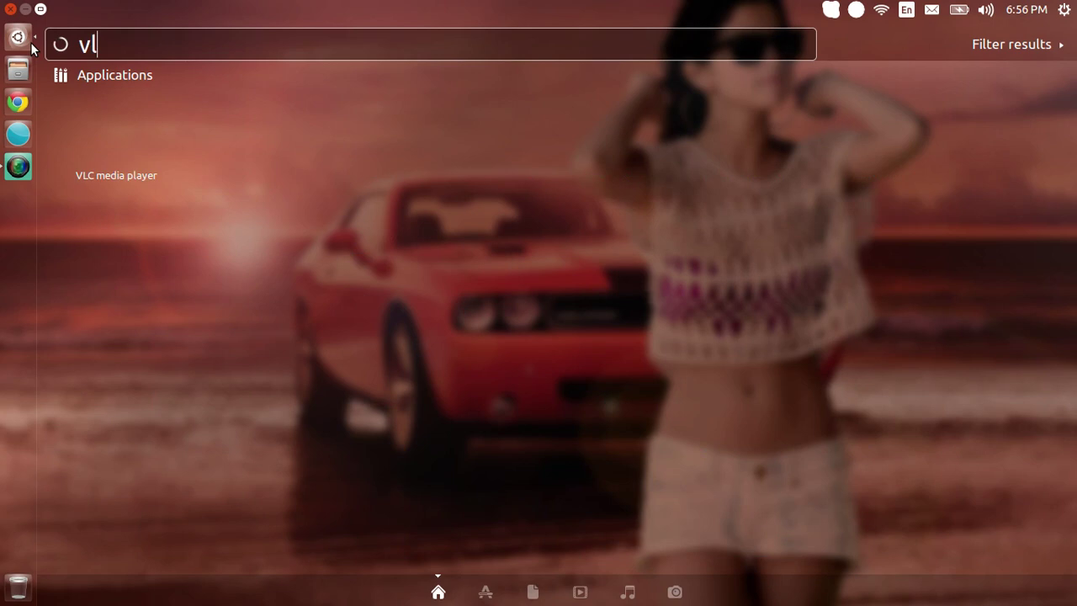
pyautogui.write('c')
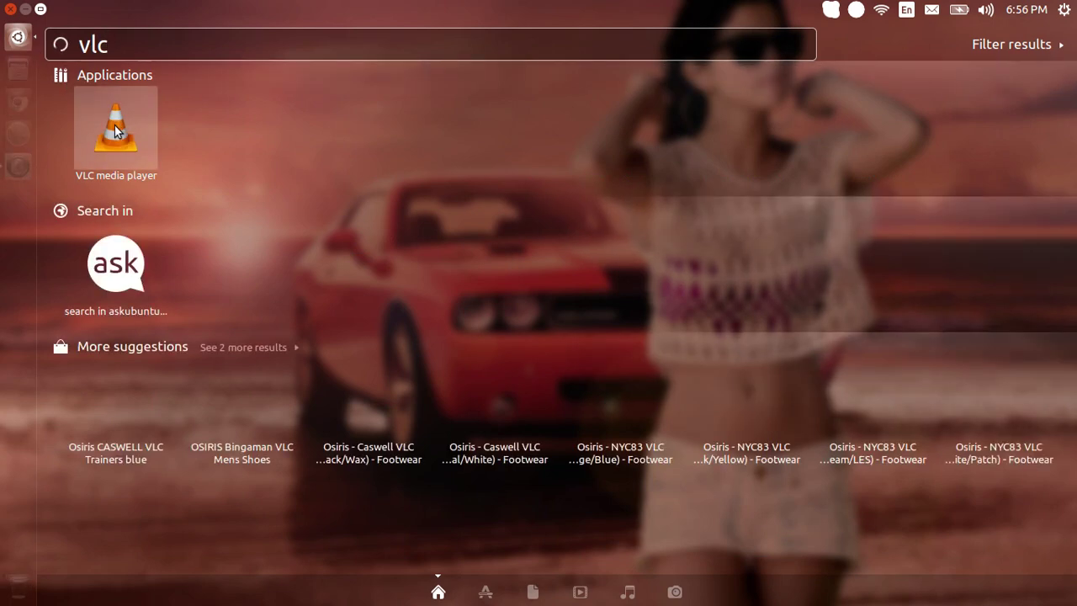
pyautogui.click(115, 126)
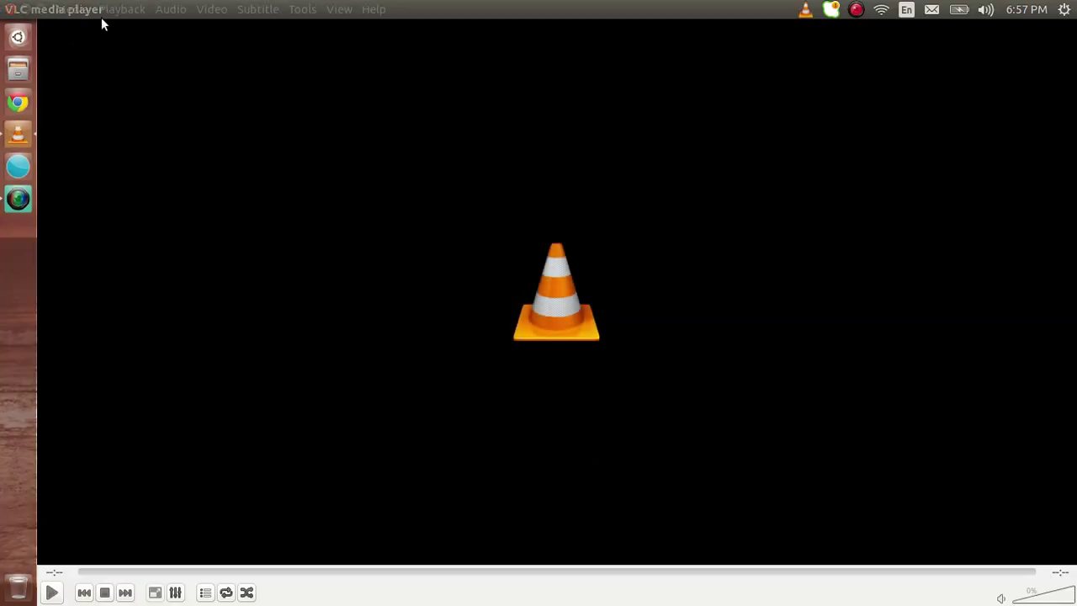
# Step: Play Music/Music/Selena Gomez - Slow Down (Official).mp4 via Media > Open File
pyautogui.click(71, 10)
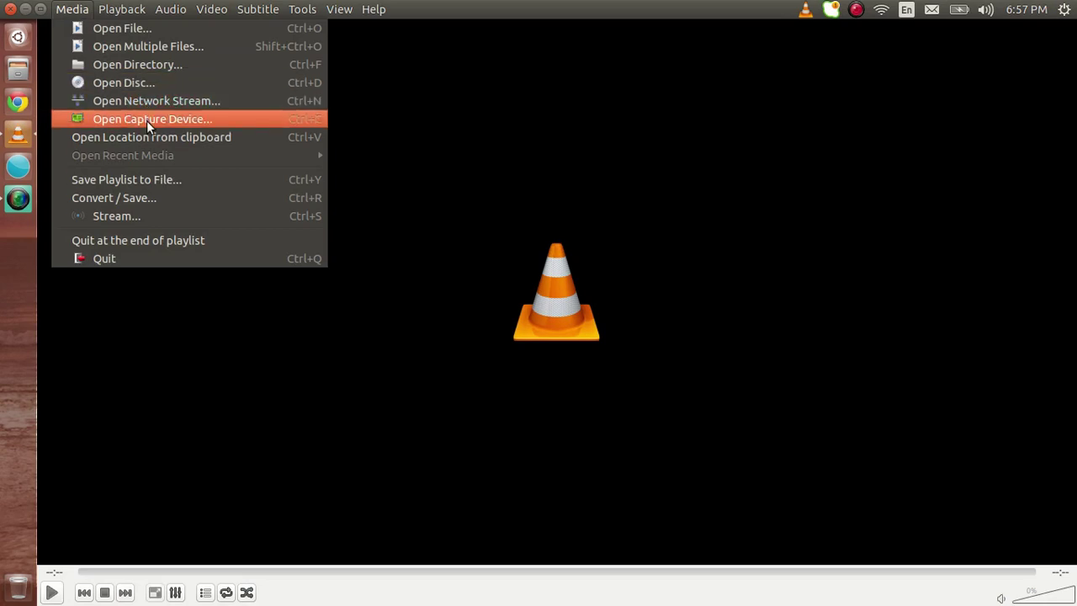
pyautogui.click(202, 30)
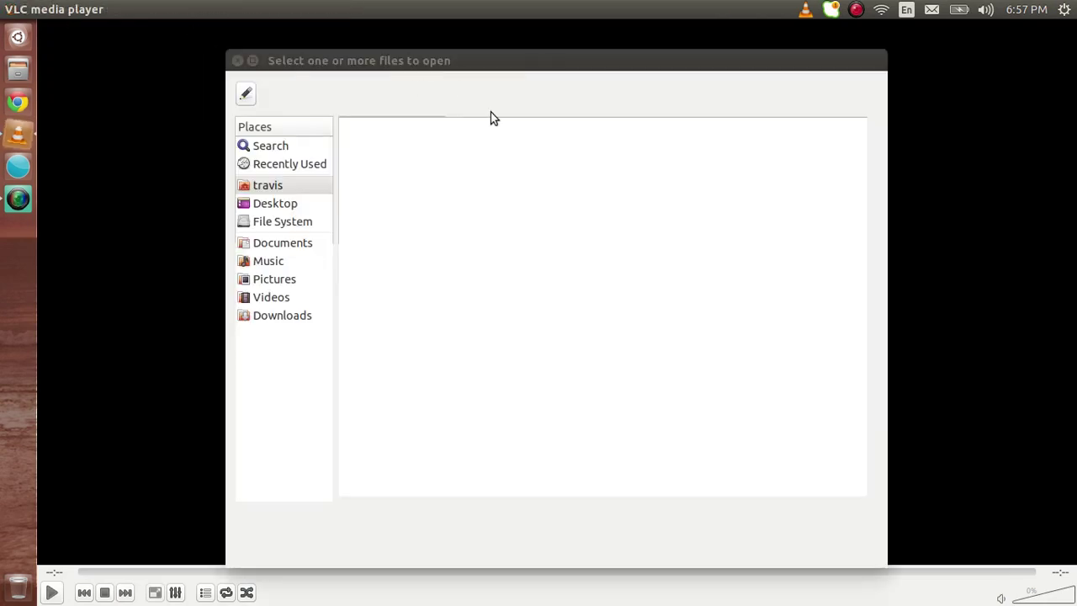
pyautogui.click(281, 261)
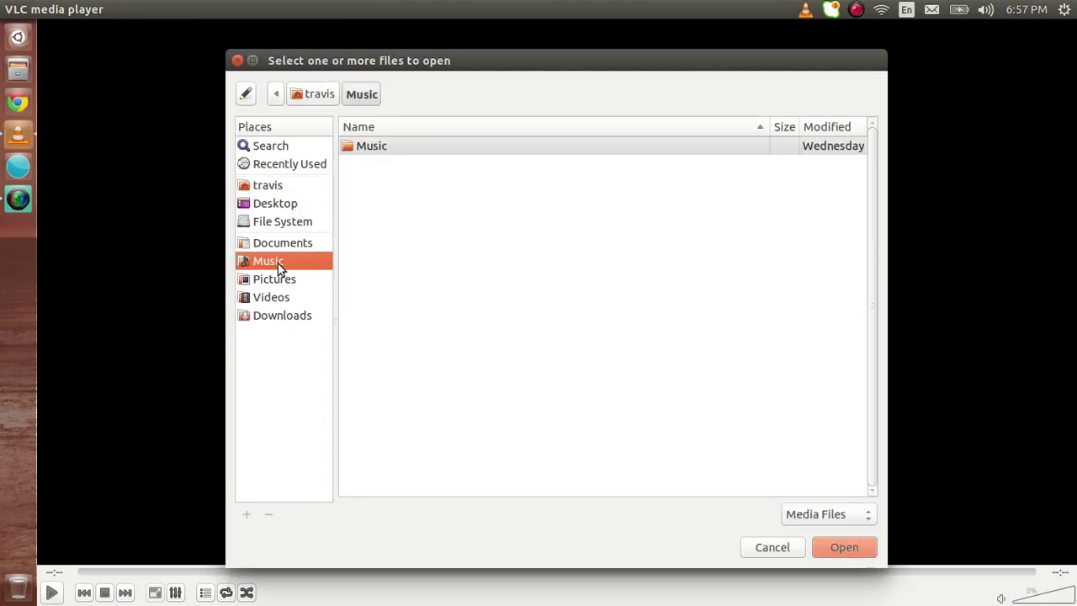
pyautogui.doubleClick(448, 147)
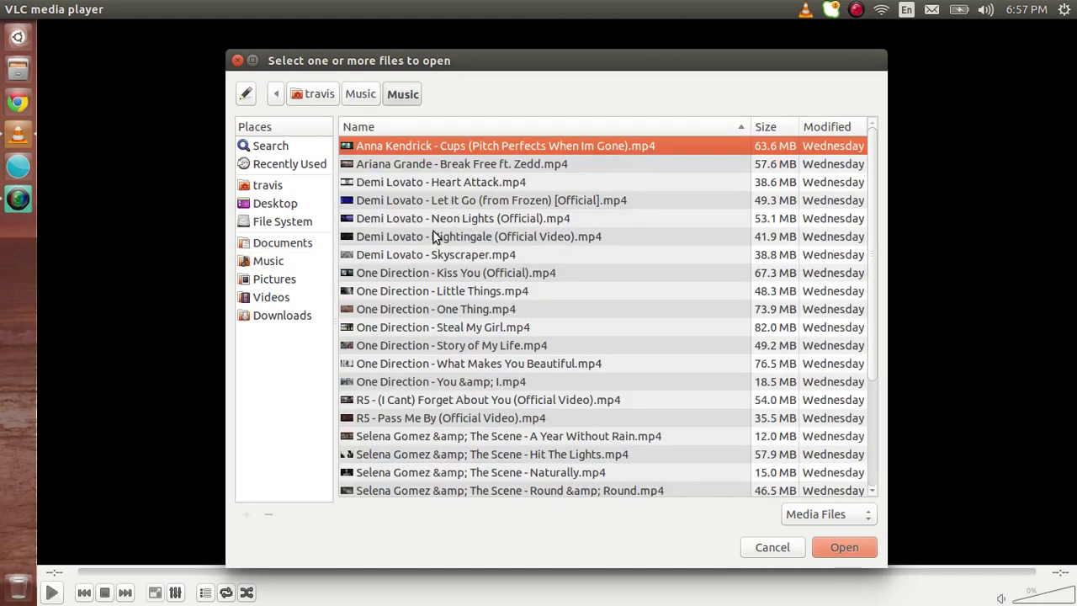
pyautogui.scroll(-3, 451, 287)
pyautogui.scroll(-2, 433, 371)
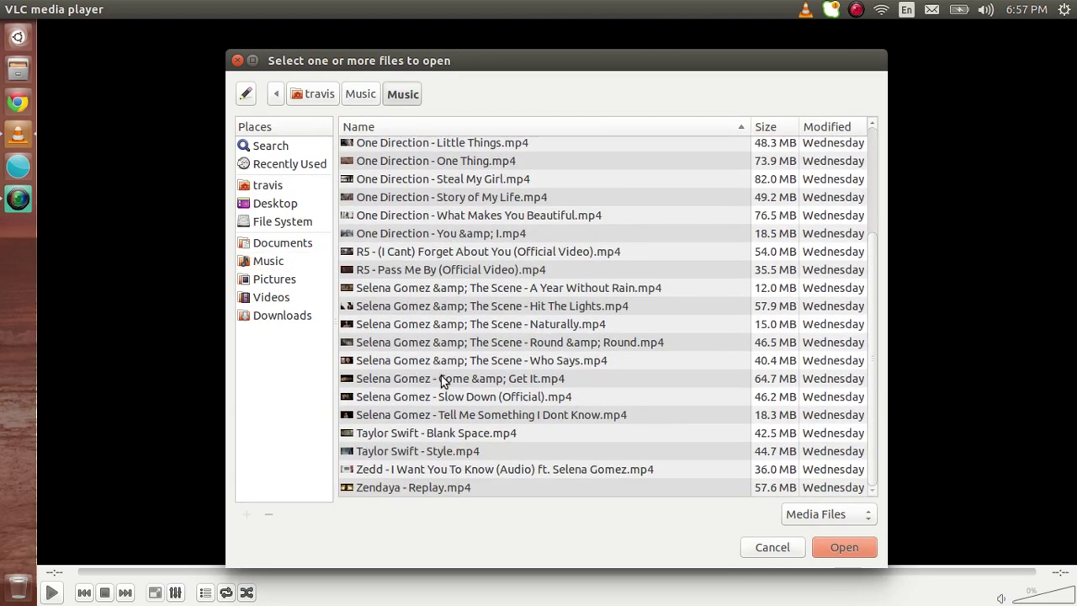
pyautogui.doubleClick(417, 397)
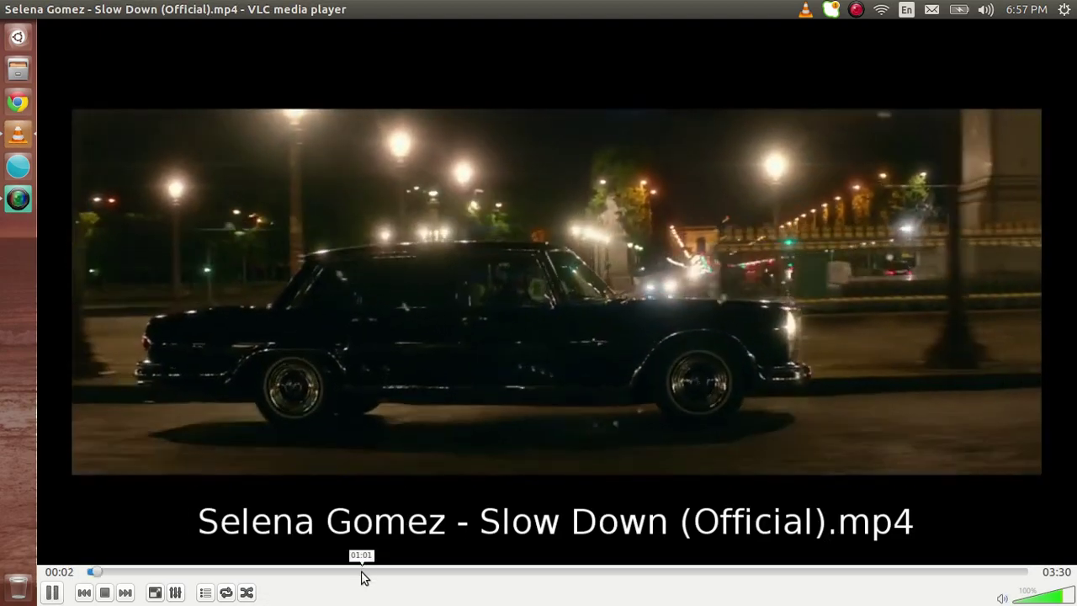
# Step: Skip the Slow Down video ahead to 01:01 on the seek bar
pyautogui.click(363, 572)
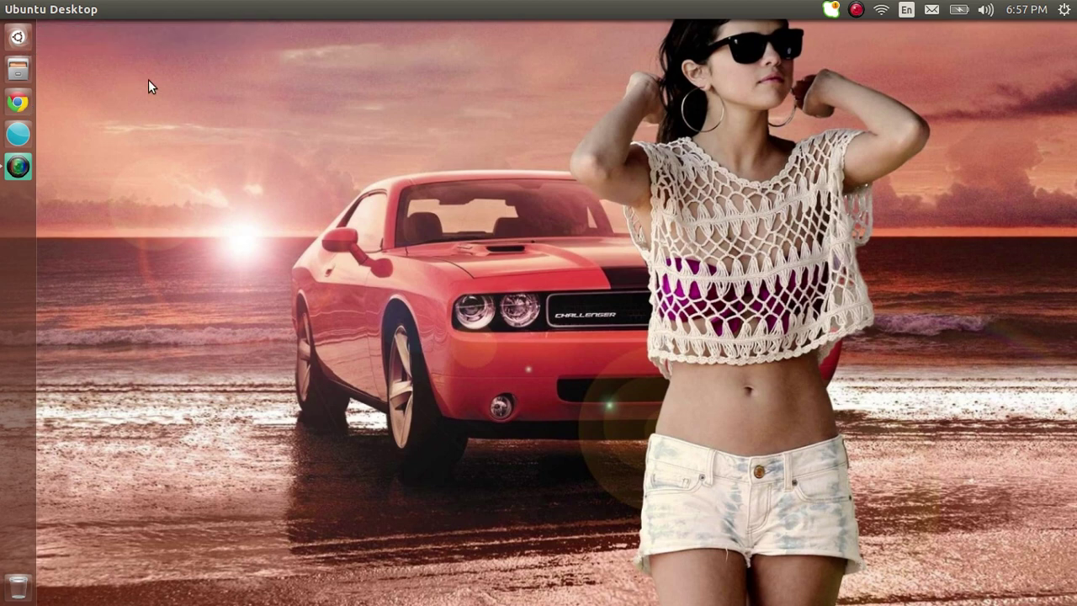
pyautogui.click(17, 37)
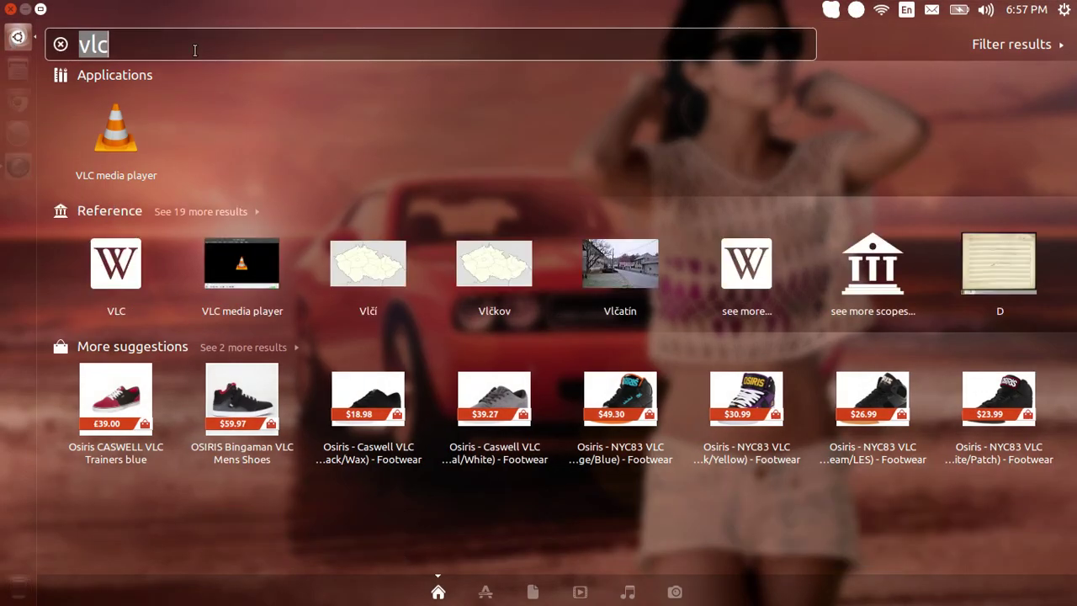
pyautogui.press('BackSpace')
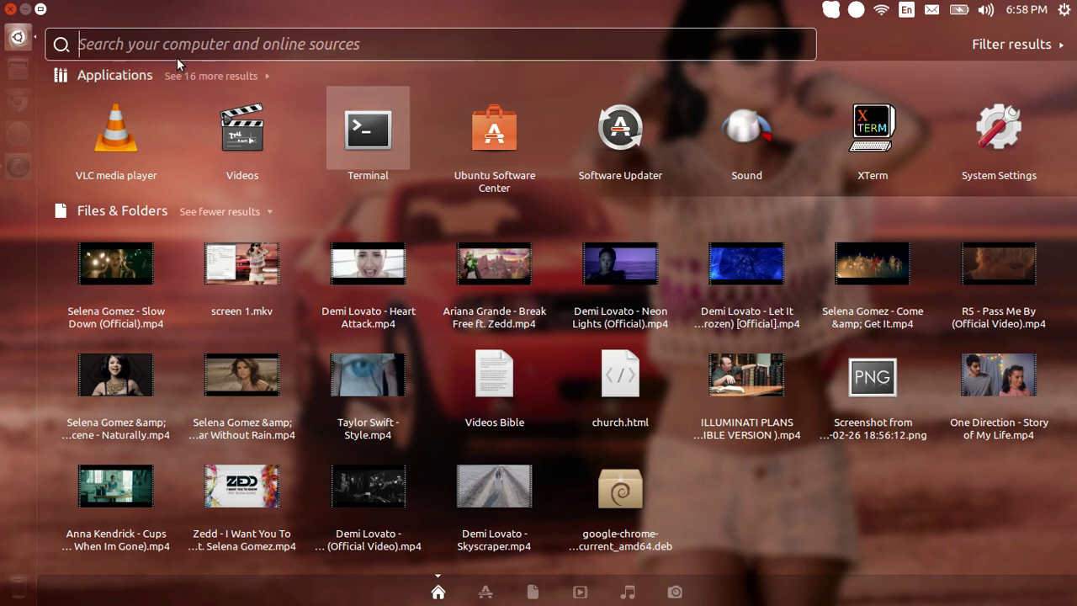
pyautogui.click(11, 9)
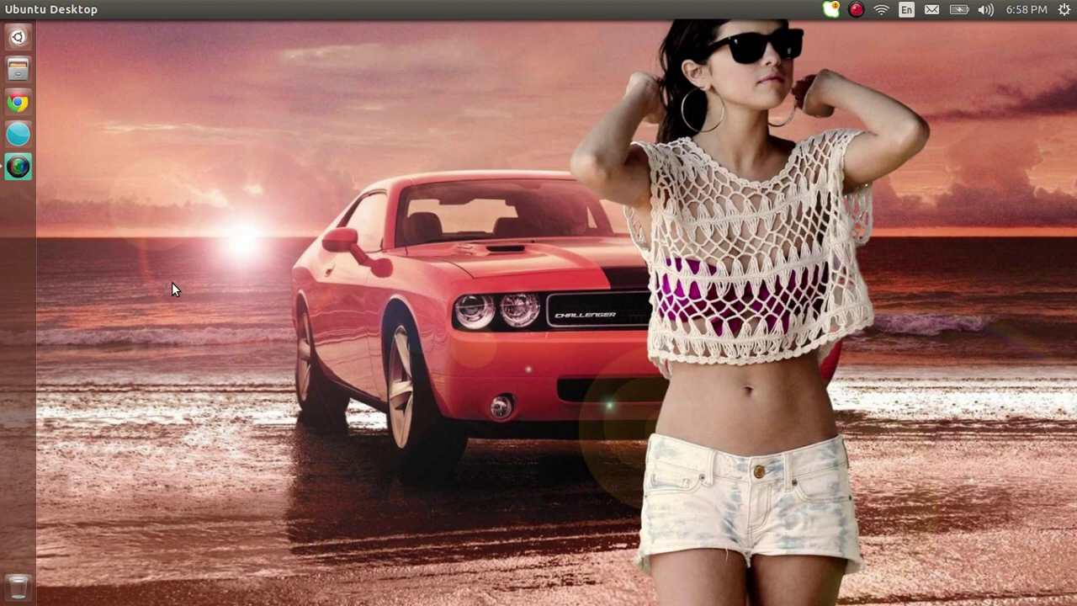
# Step: Check the battery indicator menu, then open the Dash from the Ubuntu button
pyautogui.click(958, 11)
pyautogui.click(949, 90)
pyautogui.click(17, 39)
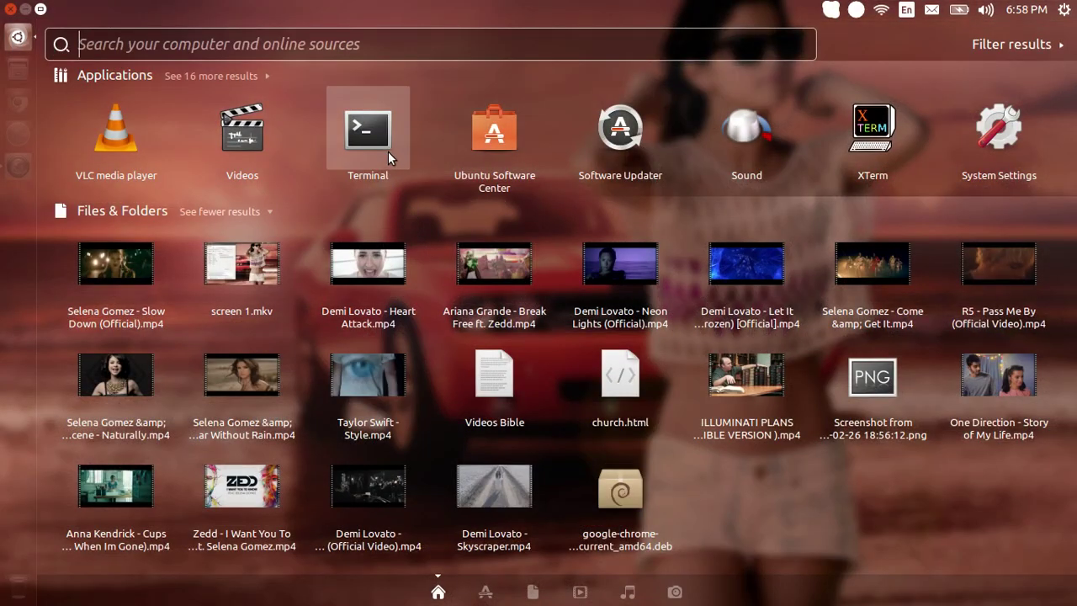
# Step: Launch Terminal, move it left, and run sudo apt-get update, entering the password
pyautogui.click(388, 151)
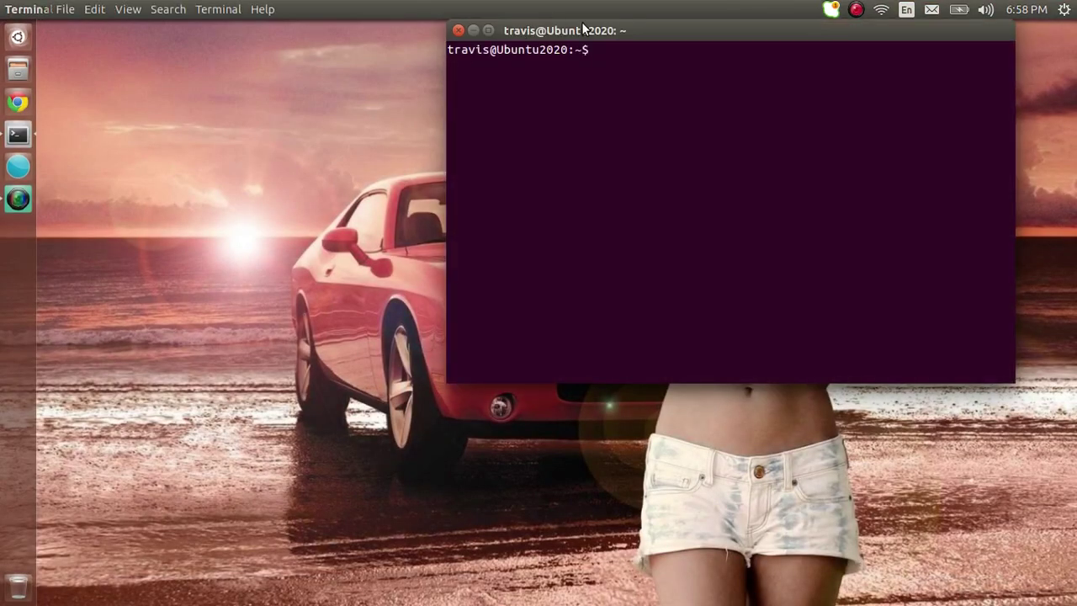
pyautogui.moveTo(583, 30); pyautogui.dragTo(255, 154)
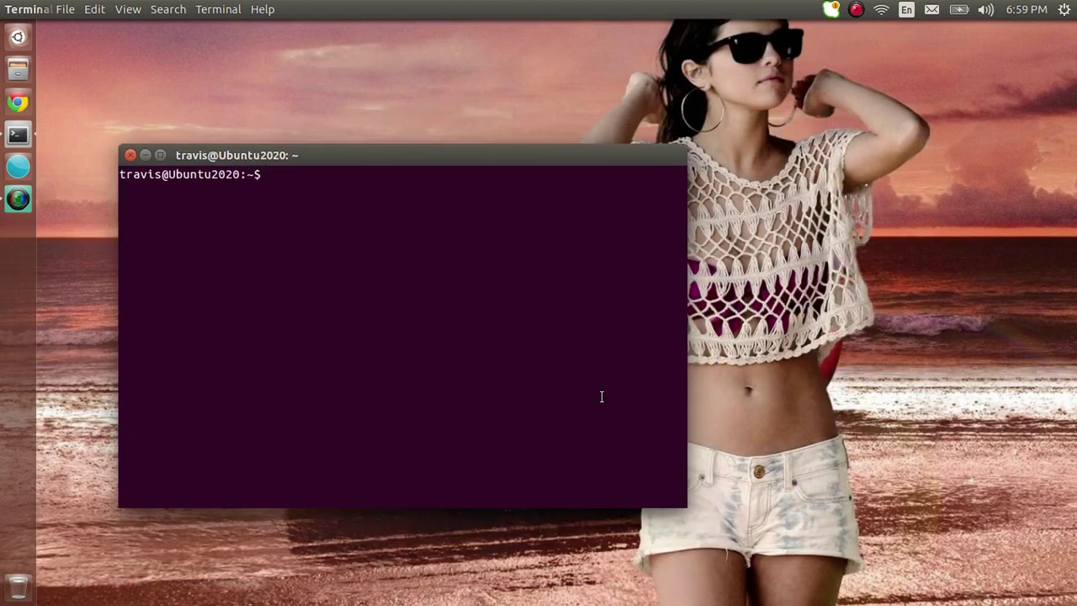
pyautogui.write('sudod')
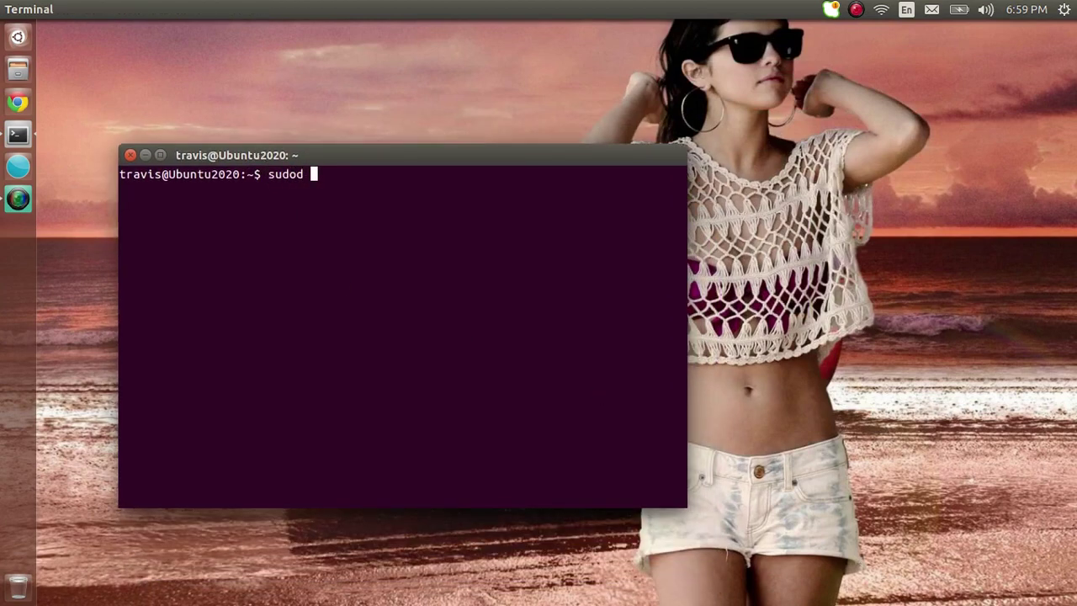
pyautogui.press('BackSpace')
pyautogui.press('BackSpace')
pyautogui.press('BackSpace')
pyautogui.press('BackSpace')
pyautogui.press('BackSpace')
pyautogui.press('BackSpace')
pyautogui.write('su')
pyautogui.write('do apt-get ')
pyautogui.write('update')
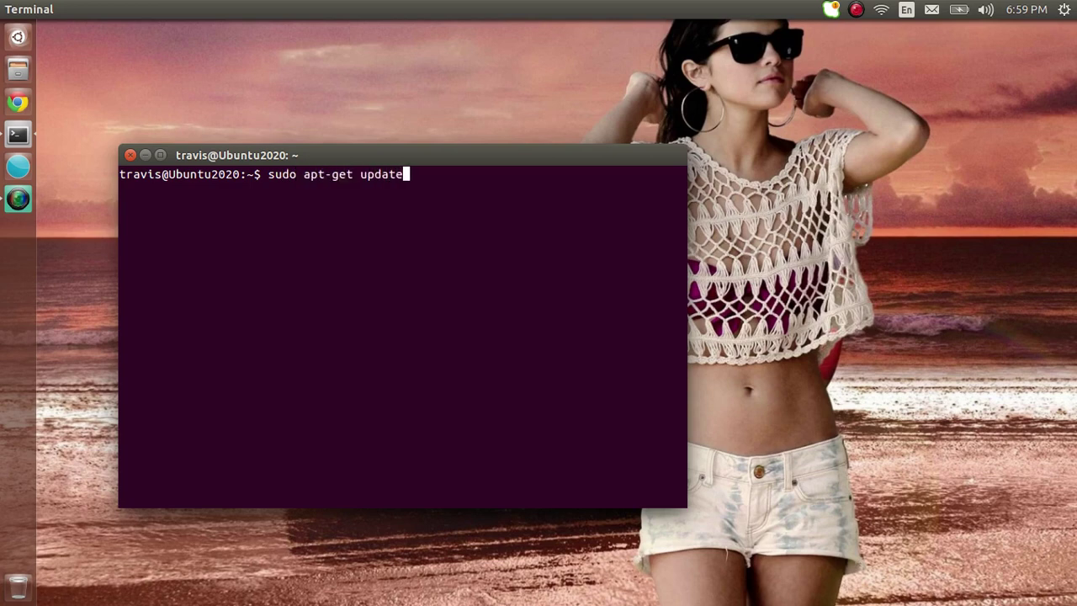
pyautogui.press('Return')
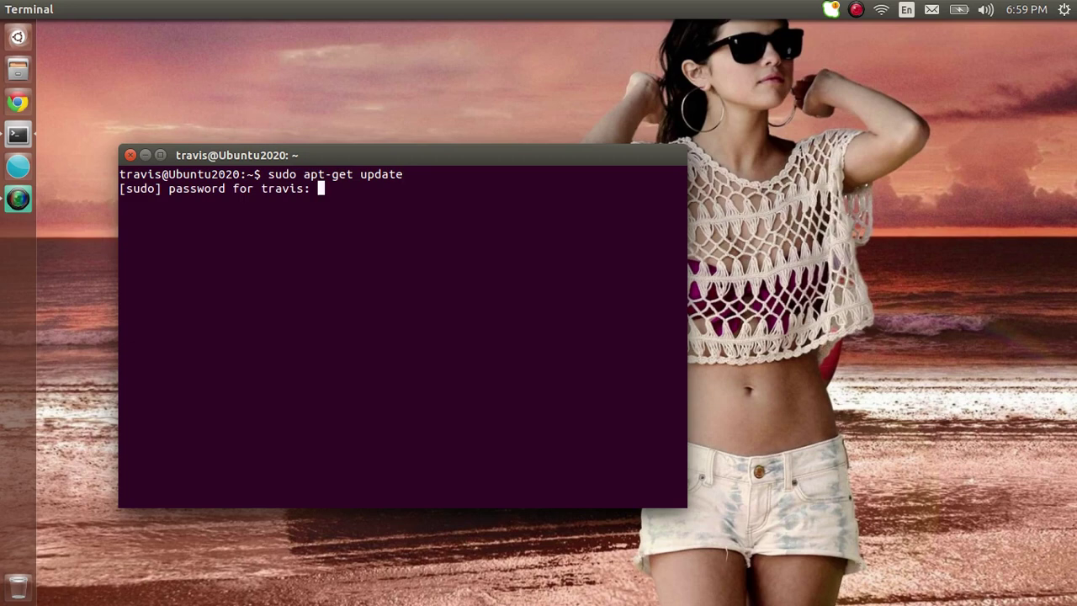
pyautogui.press('Return')
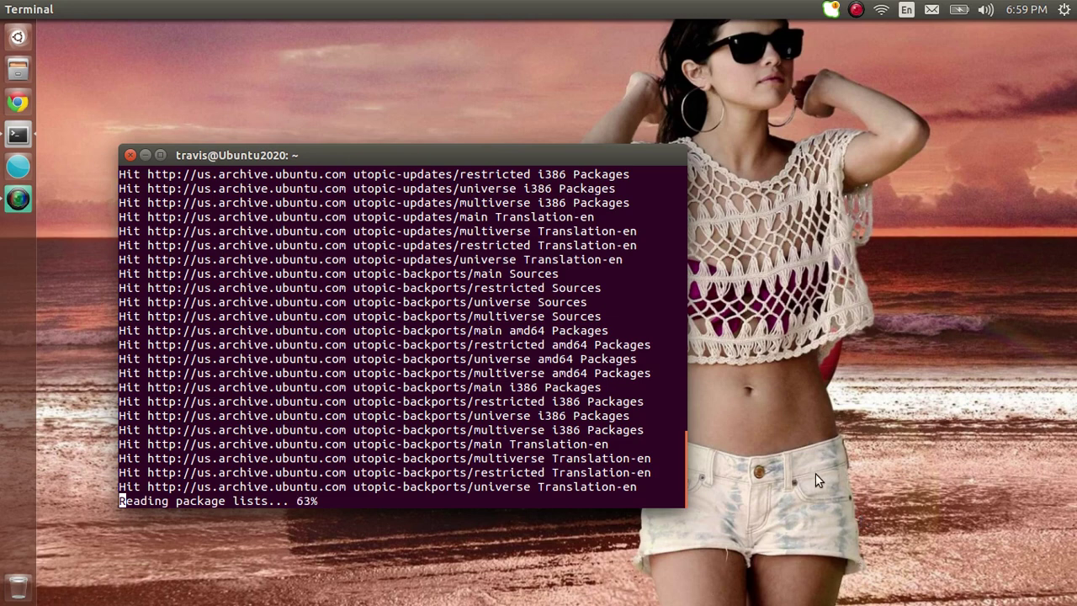
# Step: Close Terminal, load google.com in Chrome, then close the browser
pyautogui.click(130, 154)
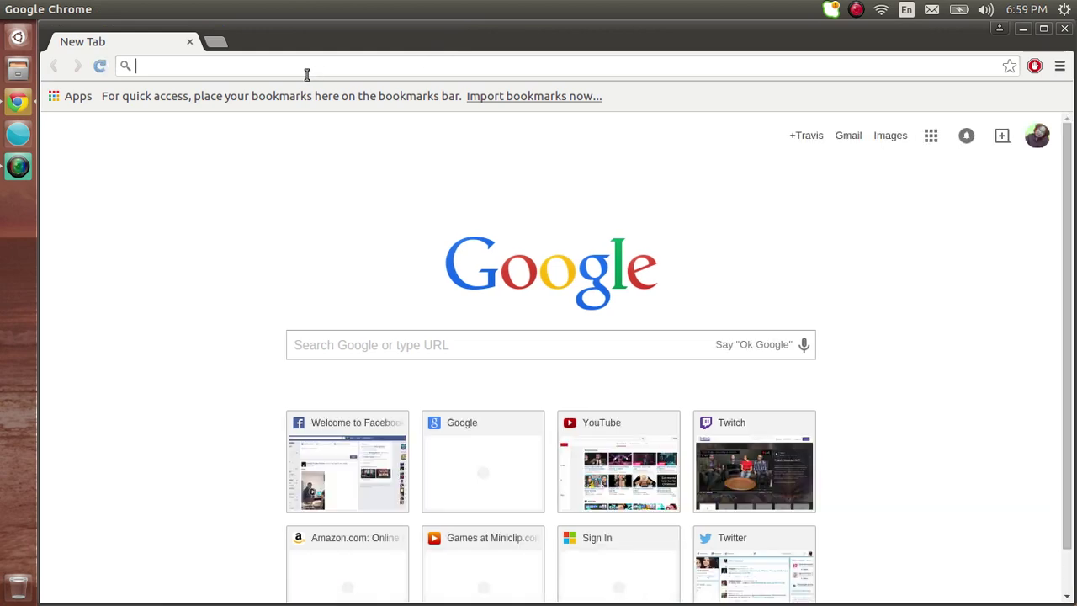
pyautogui.write('goog')
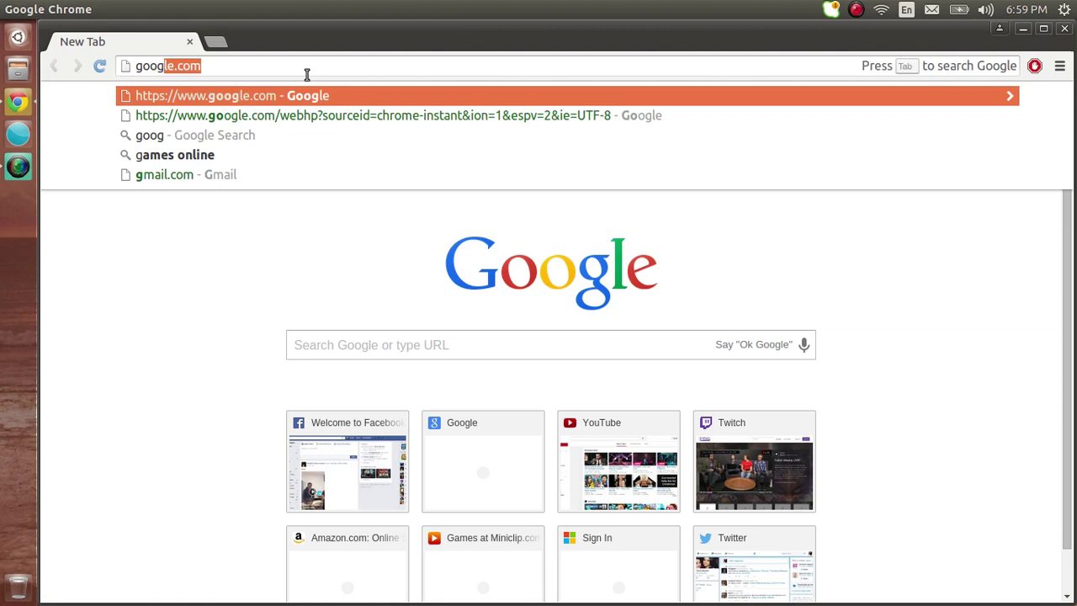
pyautogui.write('le.com')
pyautogui.press('Return')
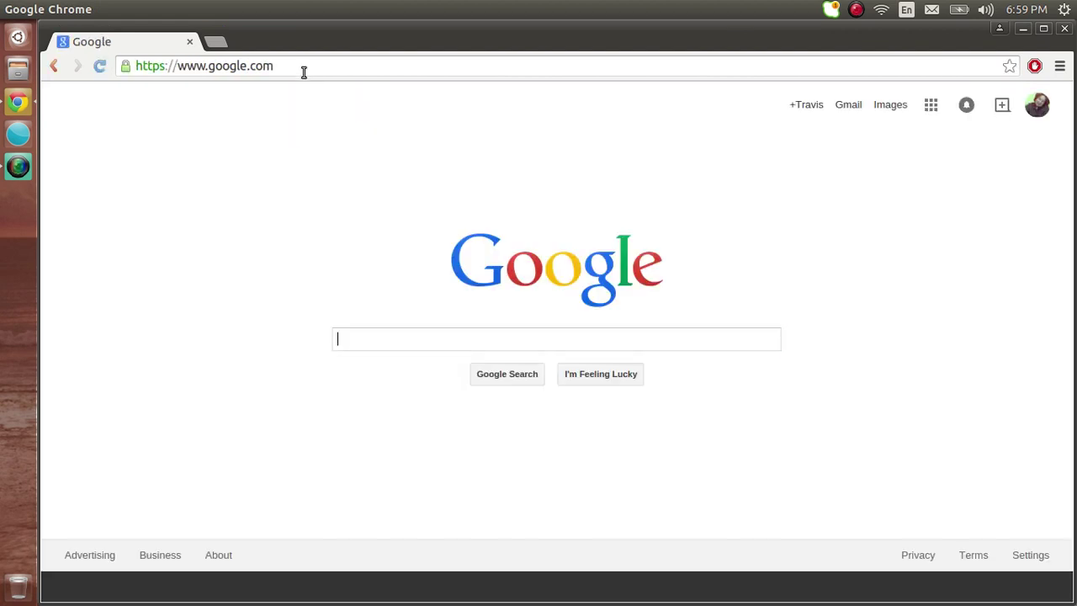
pyautogui.click(191, 44)
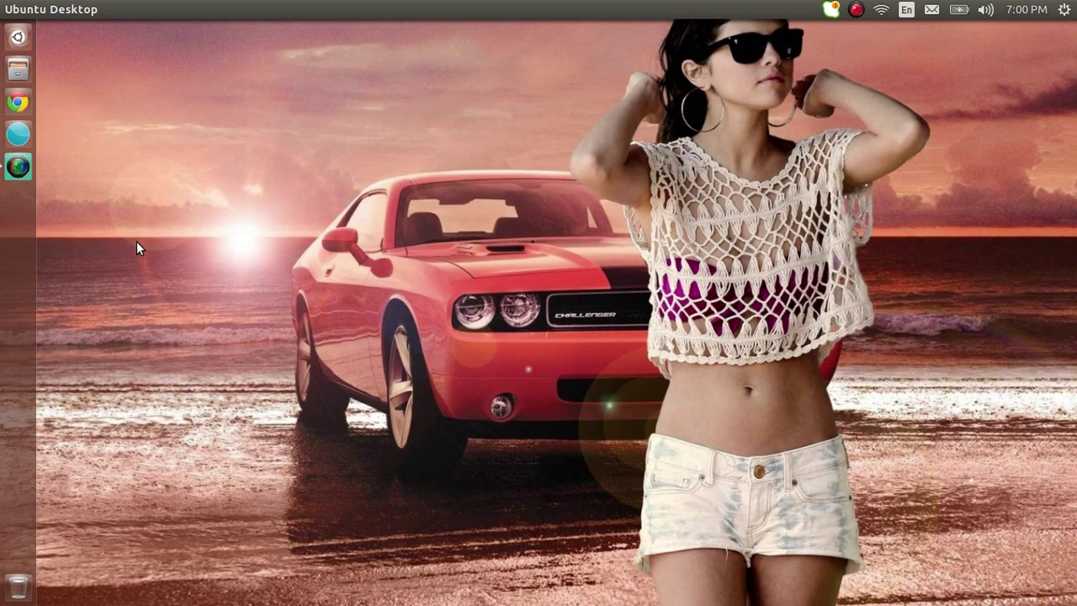
# Step: Bring up SimpleScreenRecorder from the launcher to view the screen 2.mkv recording
pyautogui.click(18, 167)
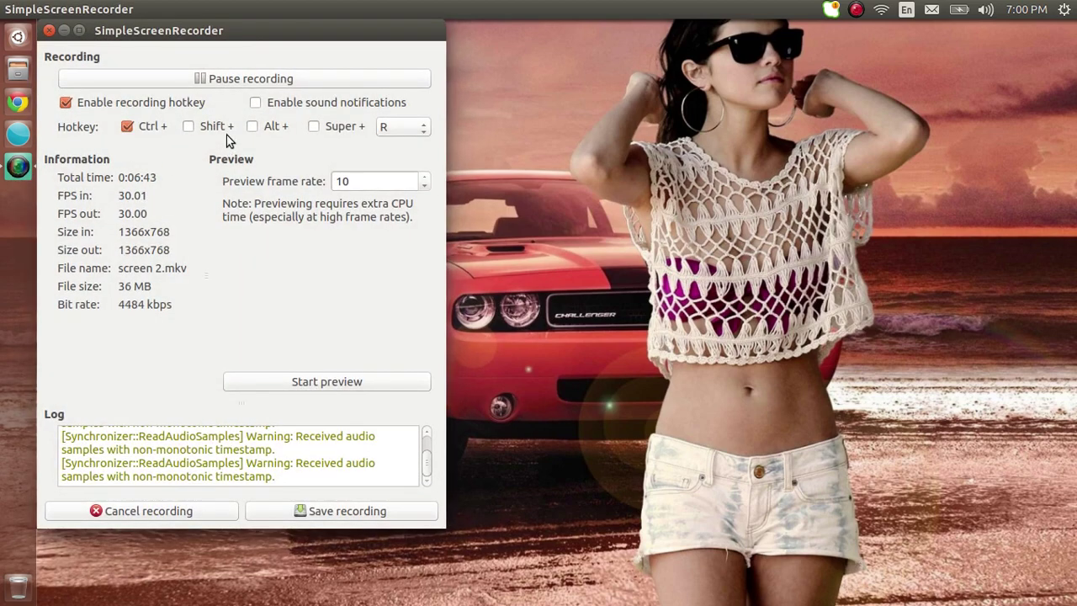